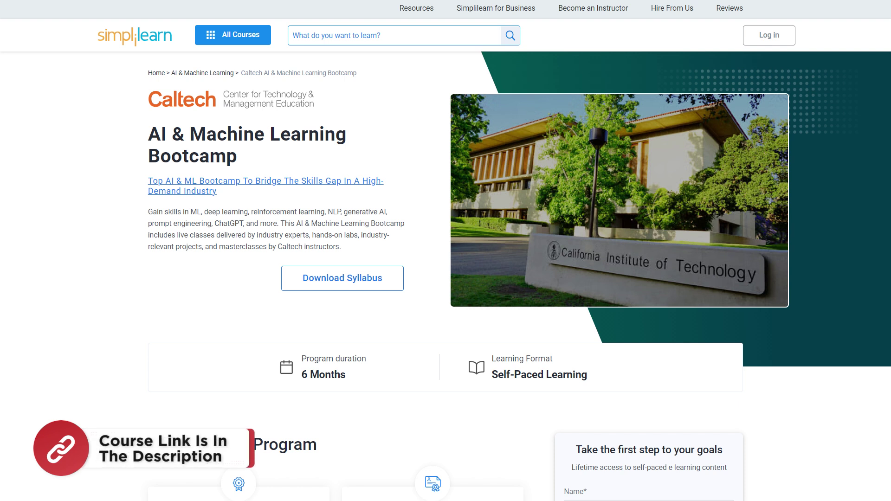
# Scroll down the bootcamp page through its Learning Path, Skills Covered and Tools Covered sections
pyautogui.scroll(-3, 445, 250)
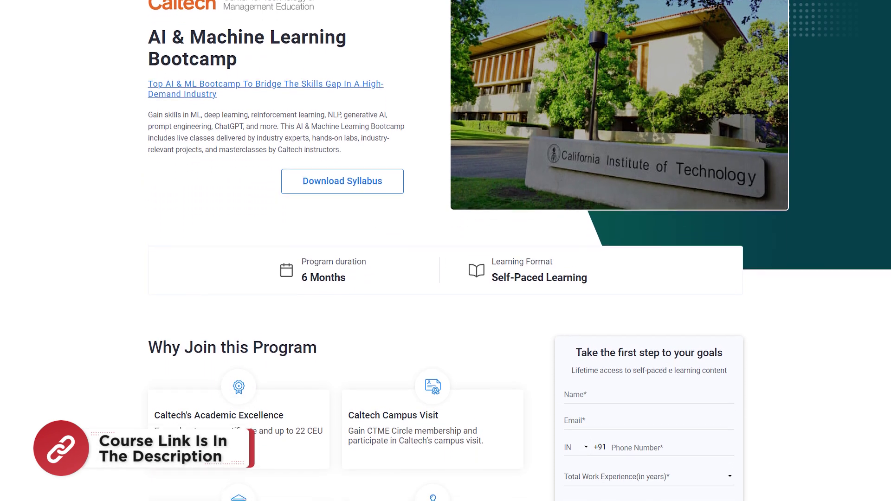
pyautogui.scroll(-4, 445, 251)
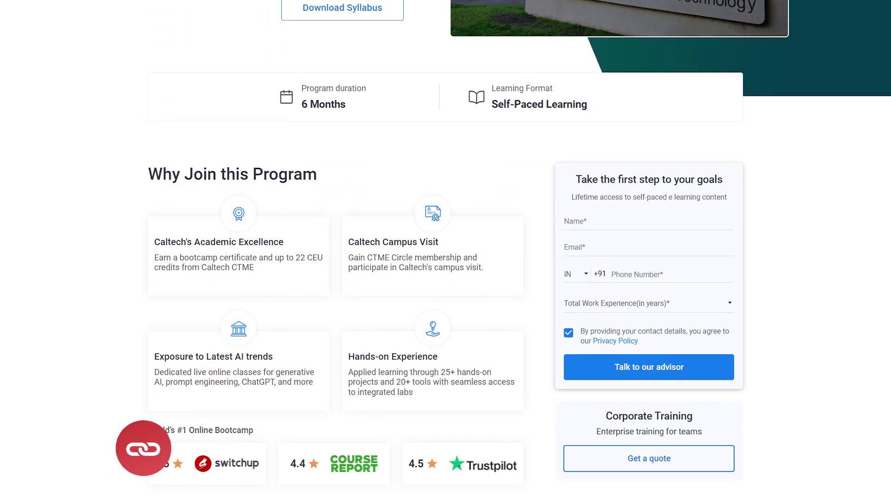
pyautogui.scroll(-4, 445, 251)
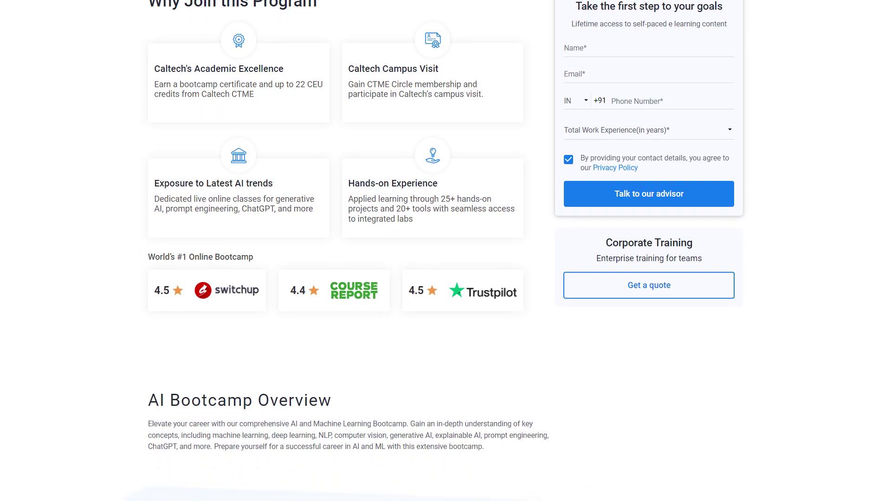
pyautogui.scroll(-4, 445, 250)
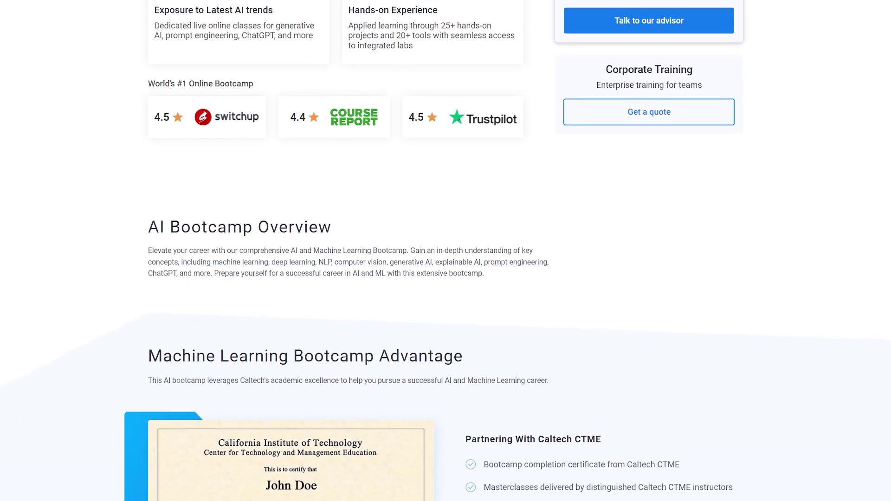
pyautogui.scroll(-4, 445, 251)
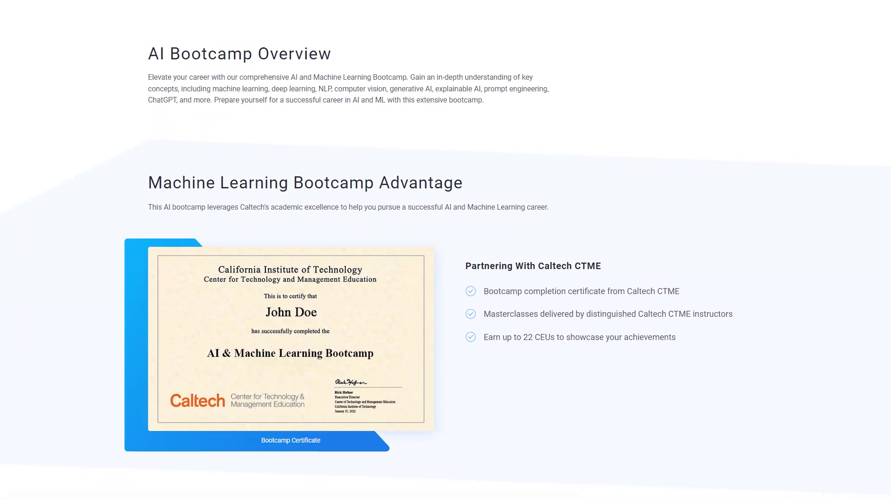
pyautogui.scroll(-4, 445, 251)
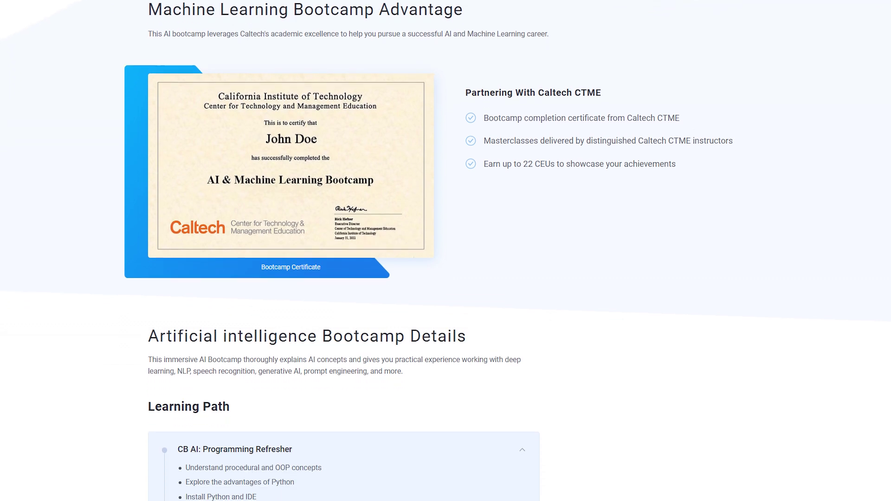
pyautogui.scroll(-4, 446, 251)
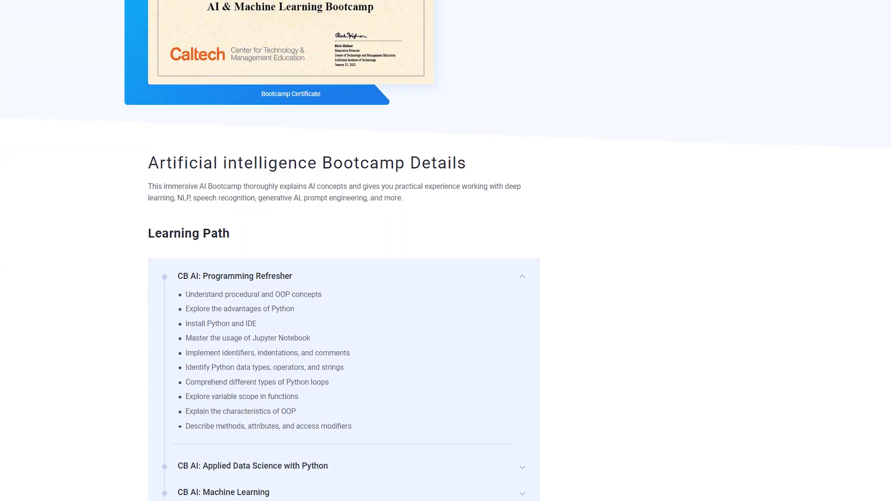
pyautogui.scroll(-4, 446, 251)
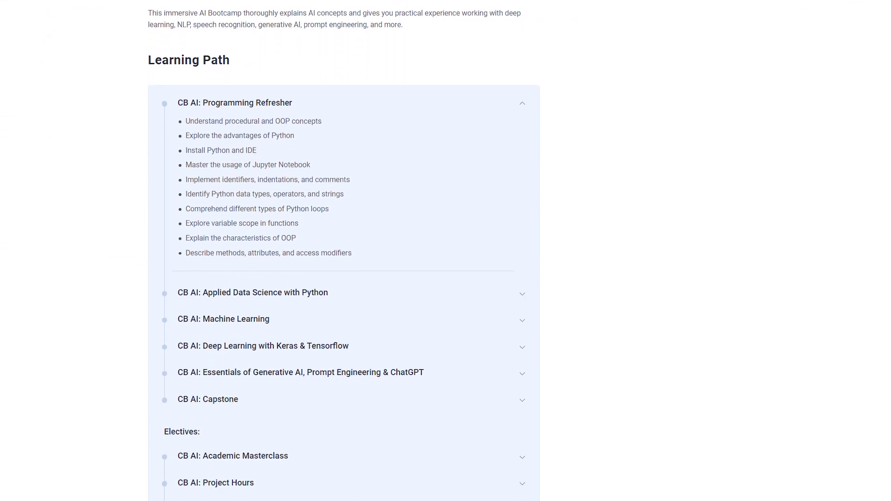
pyautogui.scroll(-4, 143, 448)
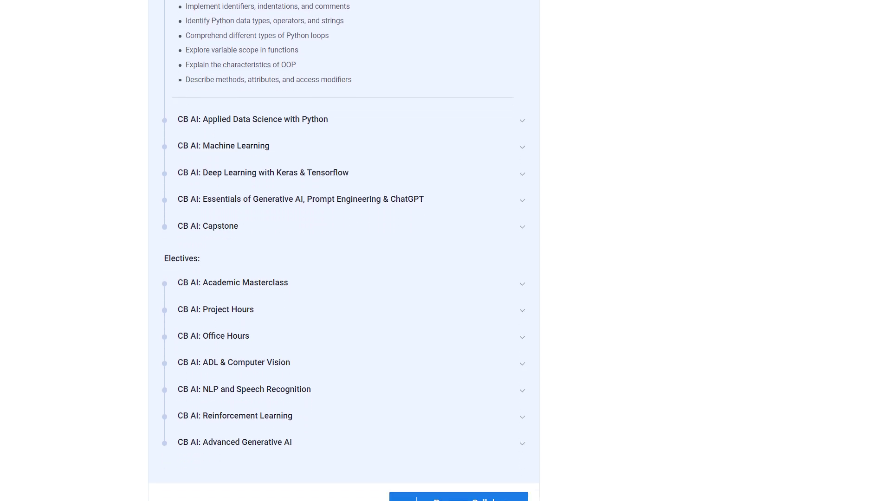
pyautogui.scroll(-4, 143, 448)
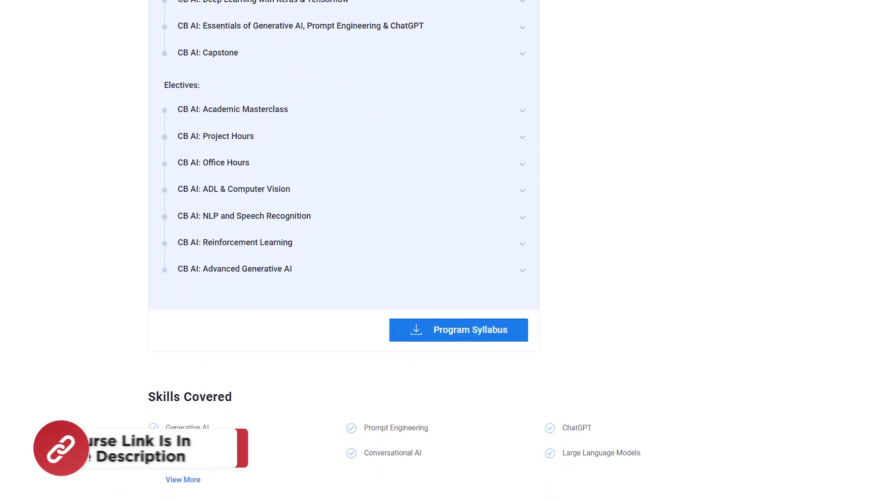
pyautogui.scroll(-4, 446, 251)
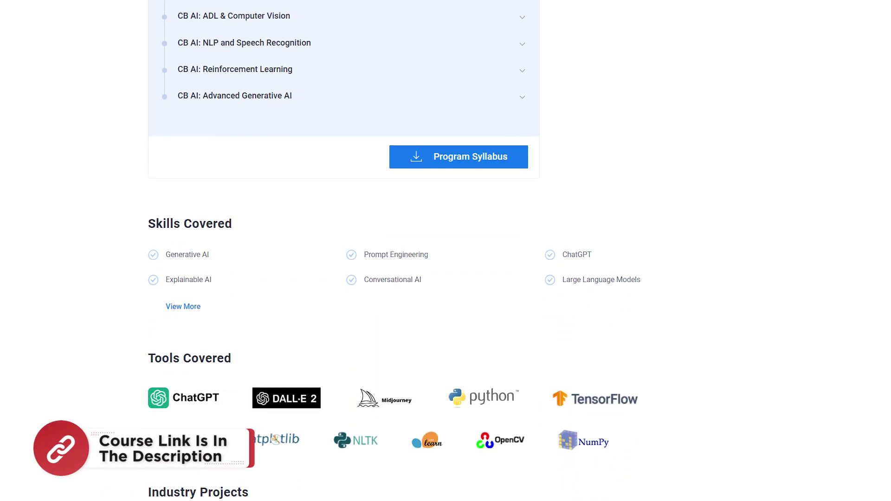
pyautogui.scroll(-3, 445, 250)
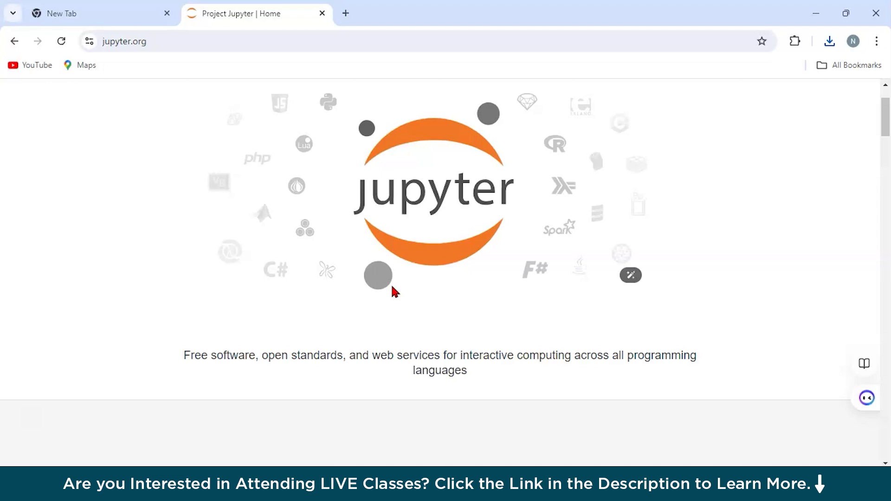
# Search 'python install windows' in a new tab and download the Python 3.12.5 installer from python.org
pyautogui.click(332, 155)
pyautogui.click(344, 11)
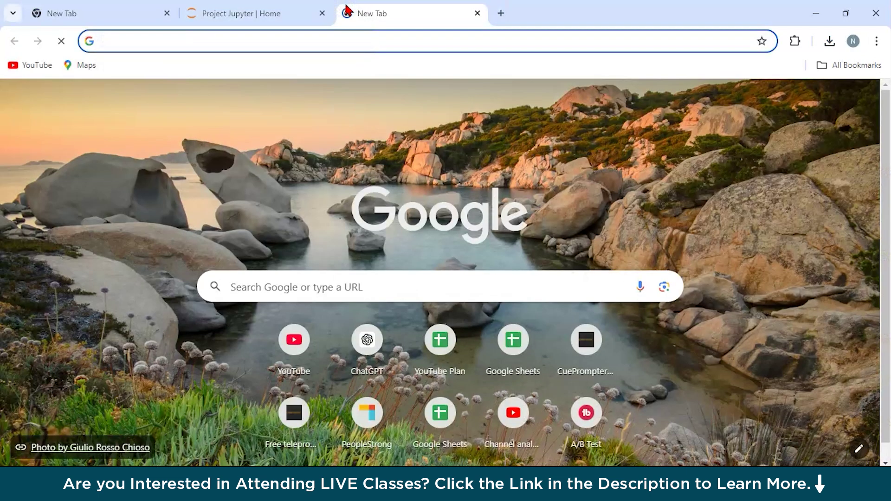
pyautogui.click(299, 47)
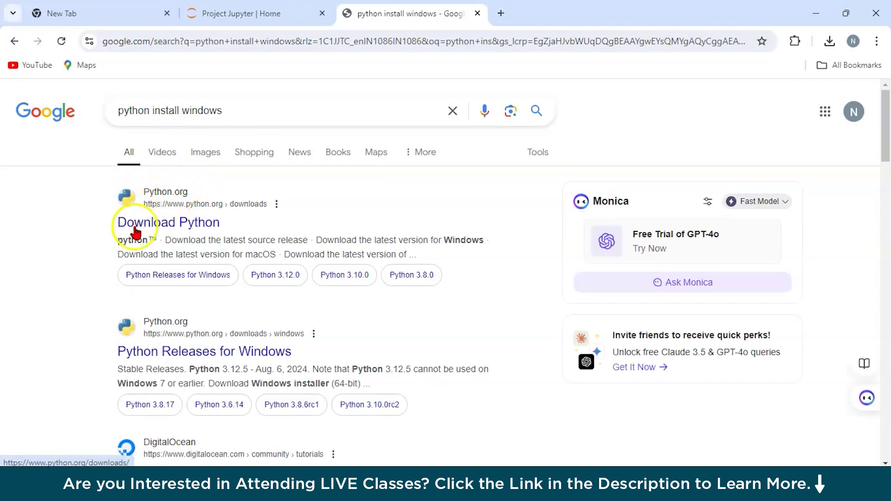
pyautogui.click(152, 224)
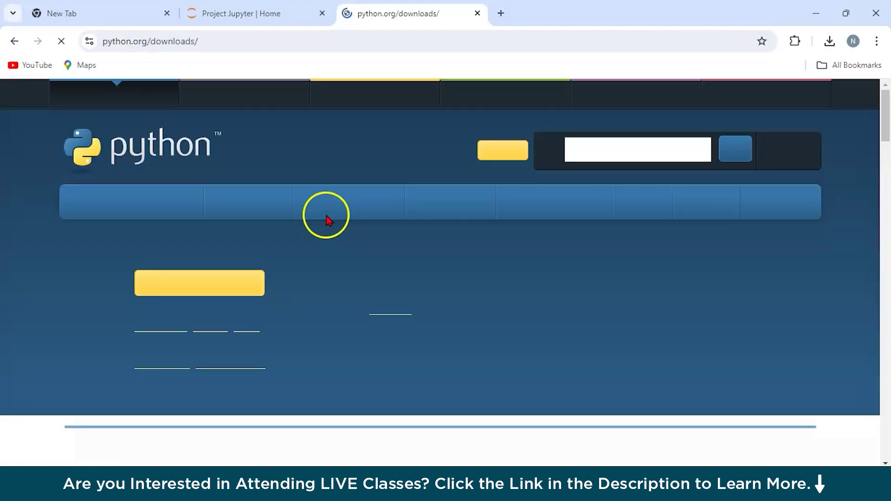
pyautogui.scroll(-1, 308, 273)
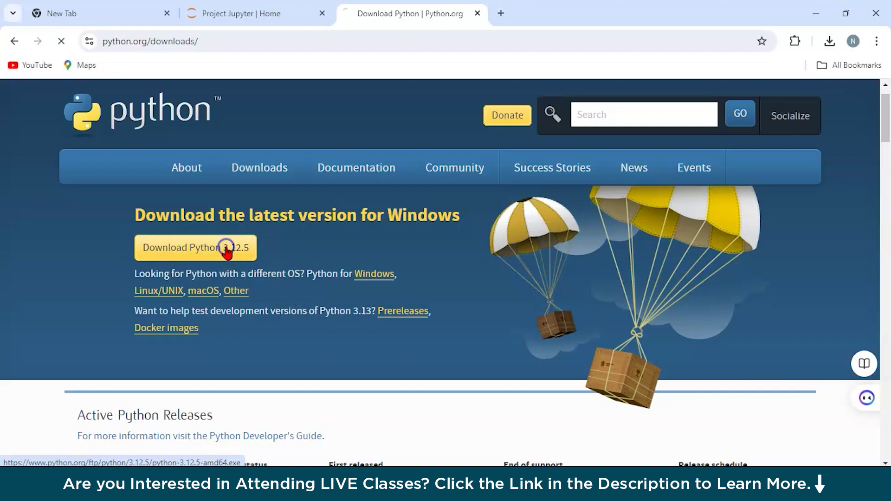
pyautogui.click(167, 255)
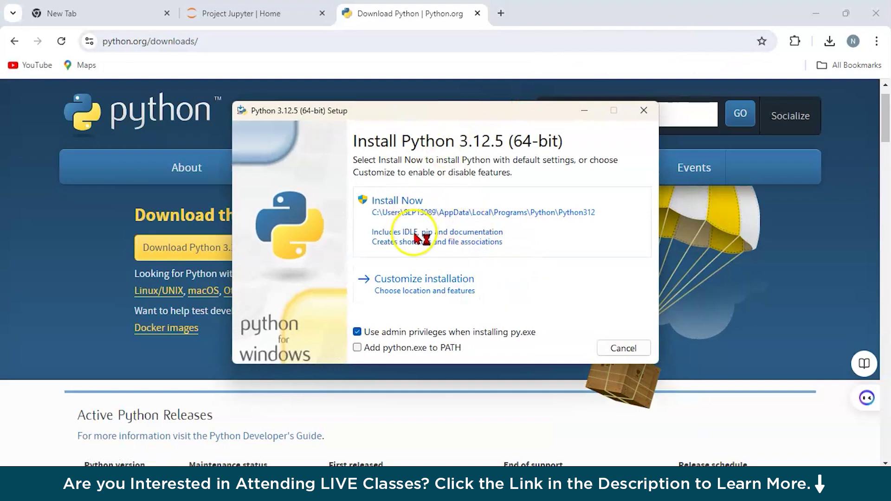
# Install Python 3.12.5 with Install Now and close setup once it reports success
pyautogui.click(459, 237)
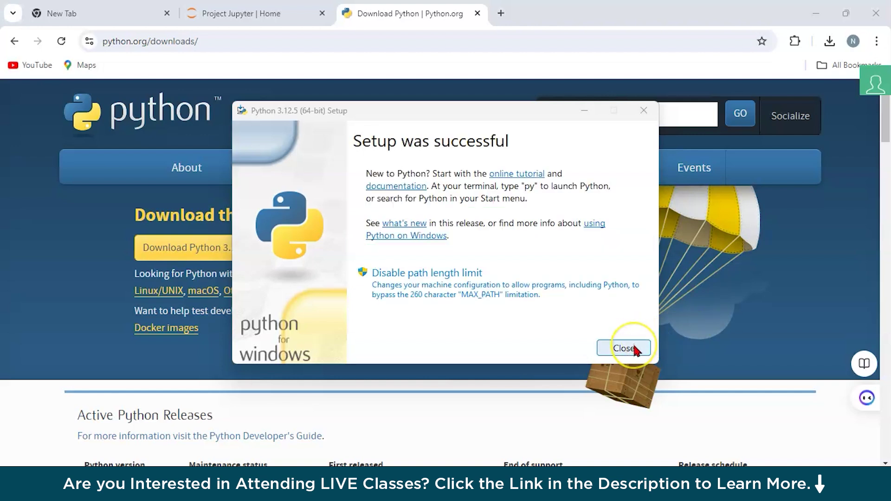
pyautogui.click(634, 349)
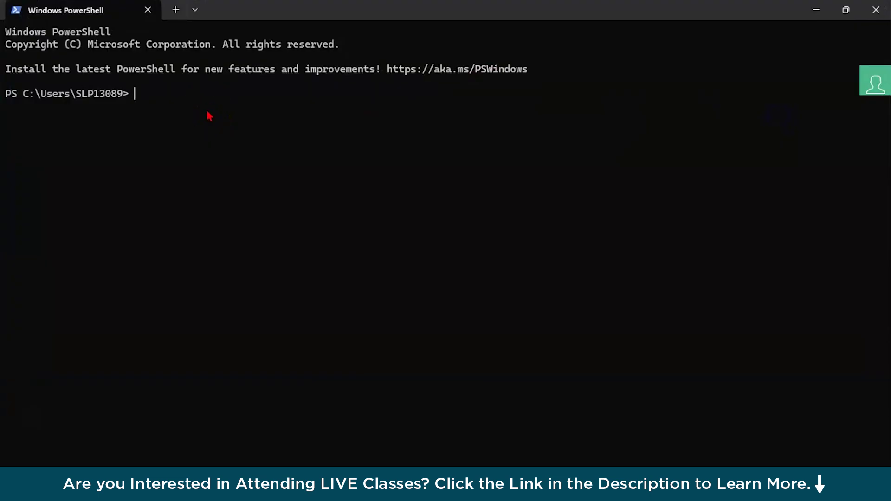
# Run 'python --version' and 'pip --version' to confirm Python 3.12.0 and pip 23.2.1
pyautogui.write('python --version')
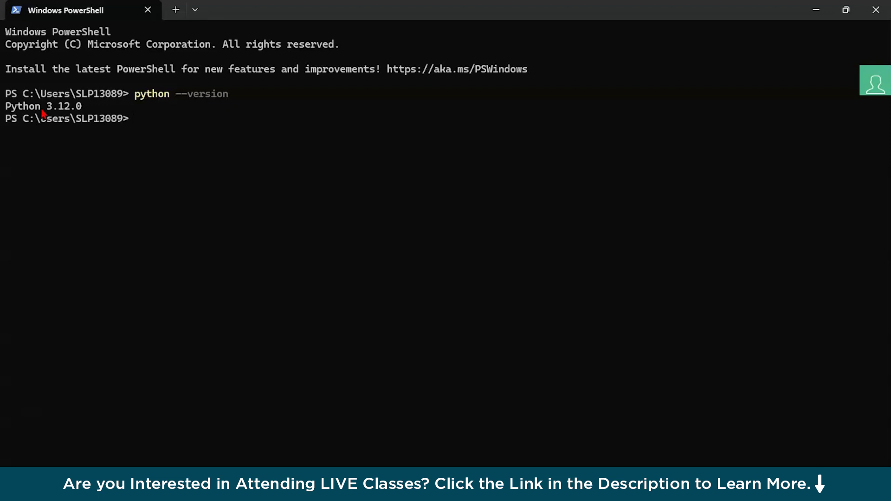
pyautogui.write('pip --version')
pyautogui.press('Return')
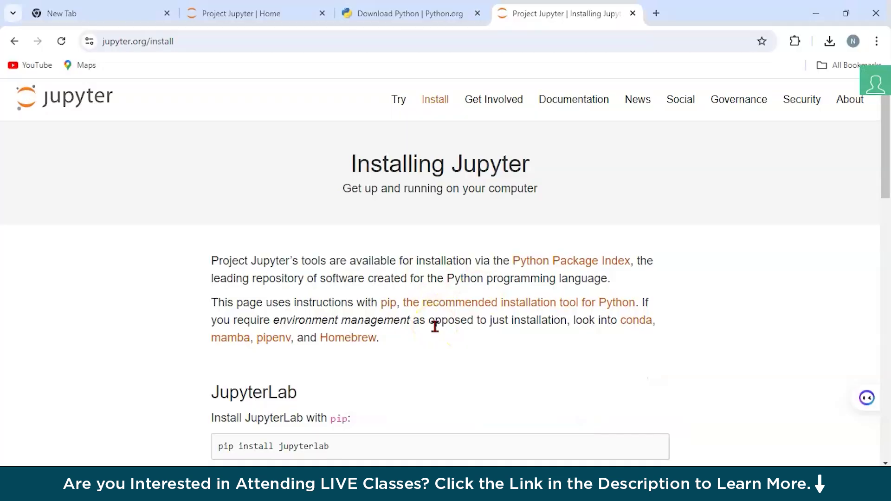
pyautogui.scroll(-1, 433, 324)
pyautogui.scroll(-1, 437, 332)
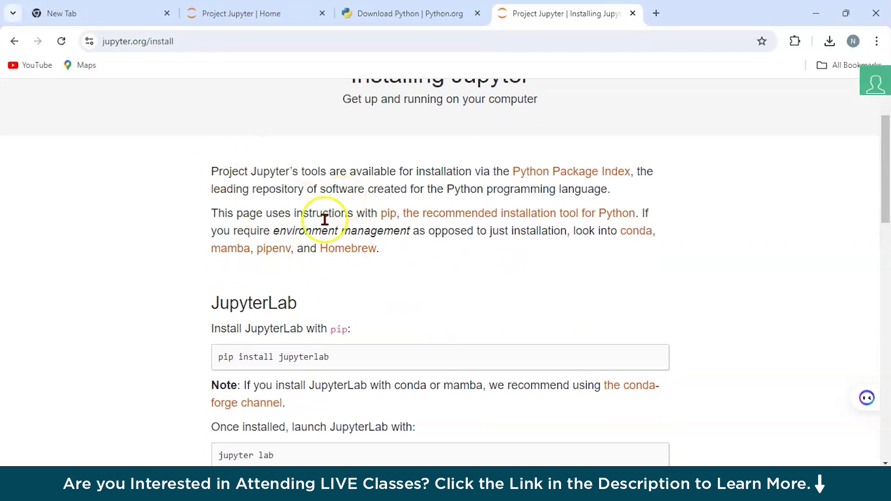
# Paste and run 'pip install jupyterlab' in PowerShell, which fails with an Errno 13 permission error
pyautogui.scroll(-2, 283, 284)
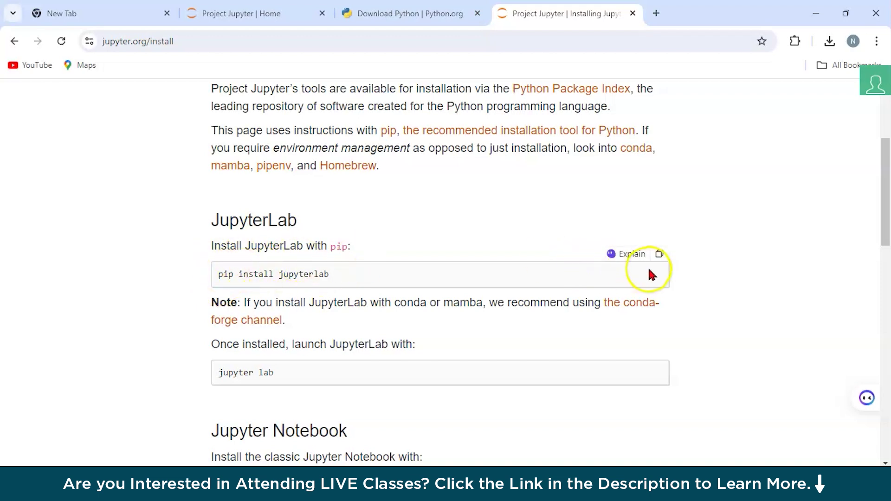
pyautogui.click(658, 256)
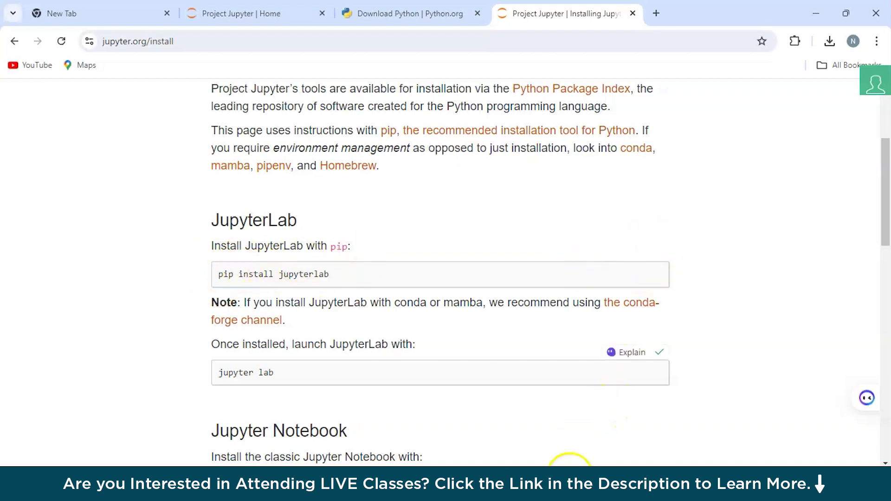
pyautogui.moveTo(566, 484)
pyautogui.click(571, 425)
pyautogui.hotkey('ctrl', 'v')
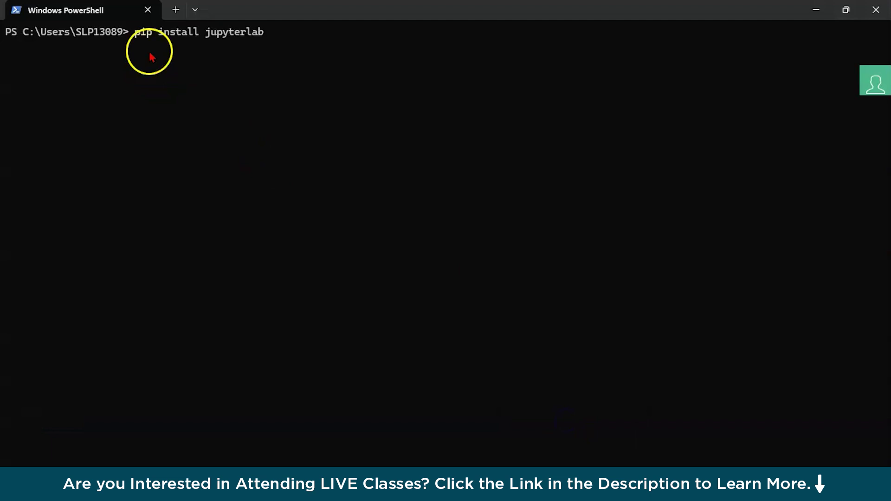
pyautogui.press('Return')
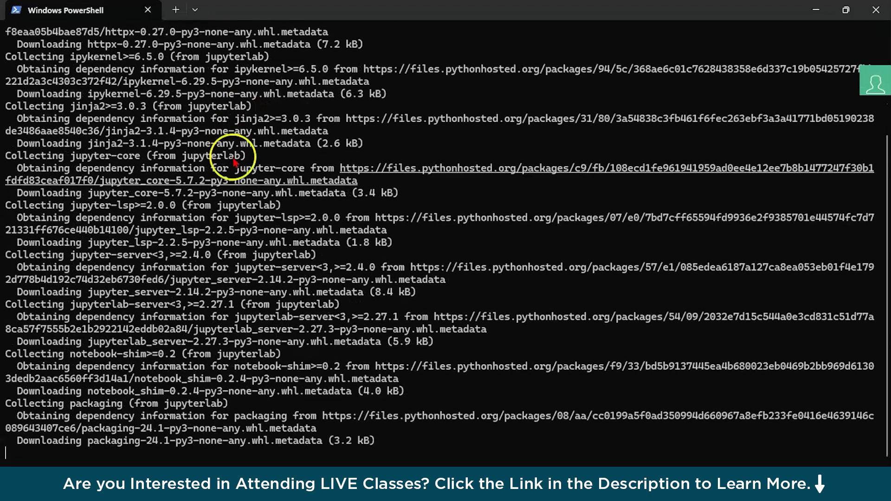
pyautogui.moveTo(225, 161); pyautogui.dragTo(226, 217)
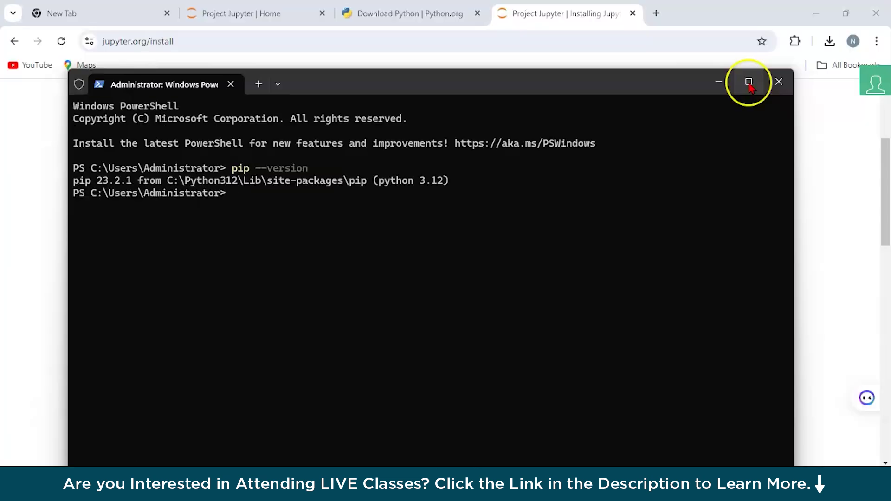
pyautogui.click(746, 83)
# Run 'pip install jupyterlab' in the administrator PowerShell, installing JupyterLab 4.2.4 and its dependencies
pyautogui.click(816, 10)
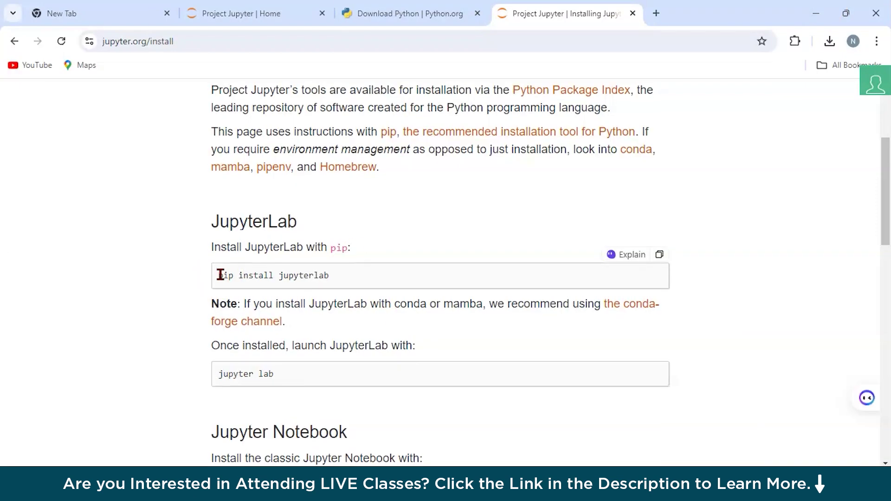
pyautogui.scroll(3, 414, 227)
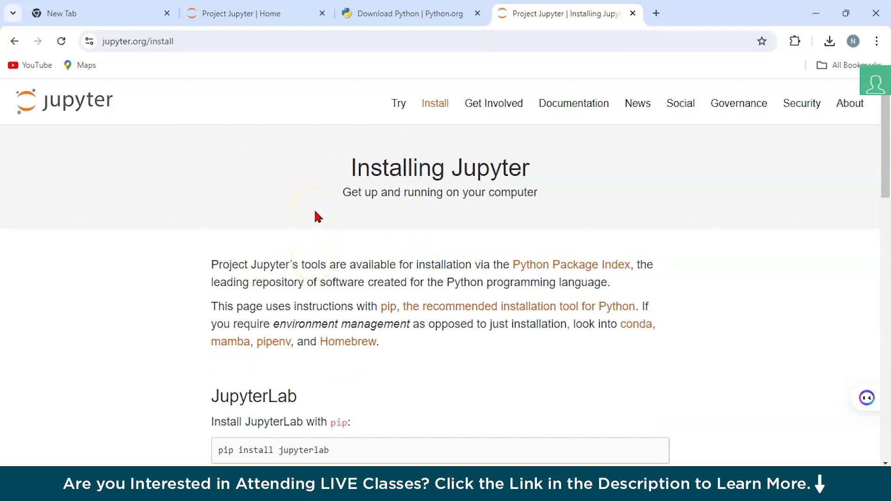
pyautogui.scroll(-3, 330, 279)
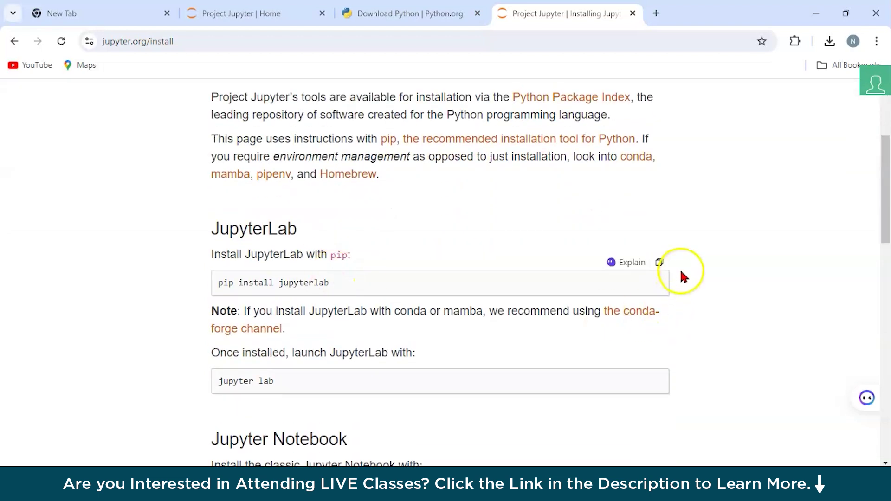
pyautogui.click(658, 262)
pyautogui.moveTo(574, 492)
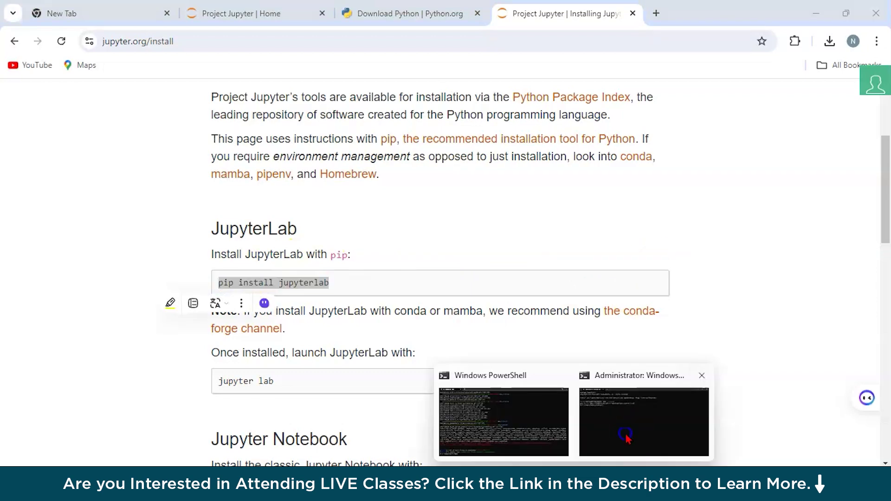
pyautogui.click(625, 434)
pyautogui.hotkey('ctrl', 'v')
pyautogui.press('Return')
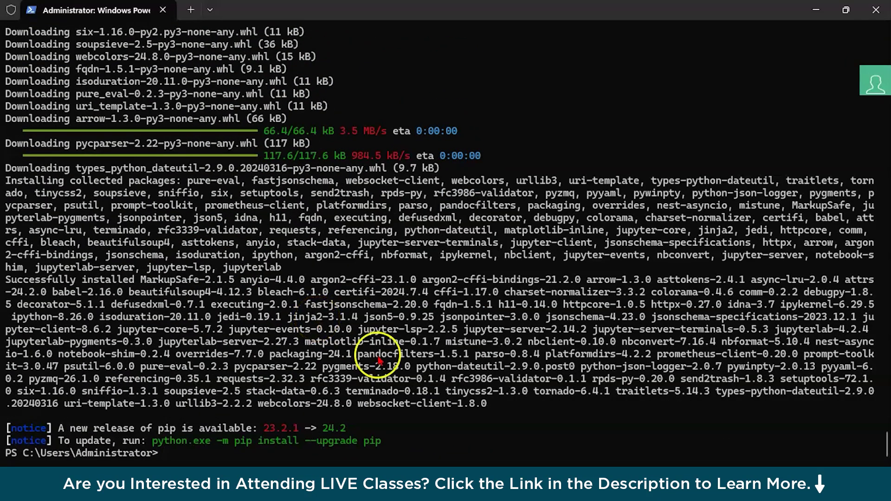
# Copy the 'jupyter lab' command from the install page and run it in the administrator PowerShell
pyautogui.moveTo(514, 485)
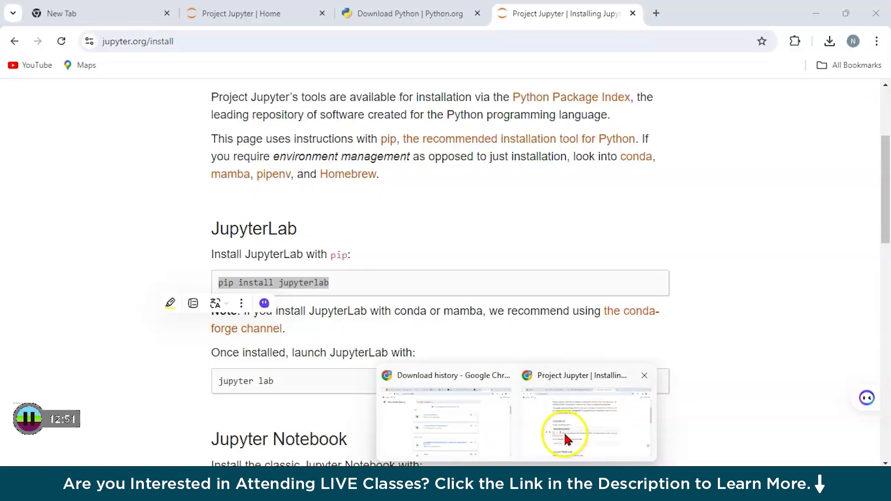
pyautogui.click(563, 434)
pyautogui.click(346, 341)
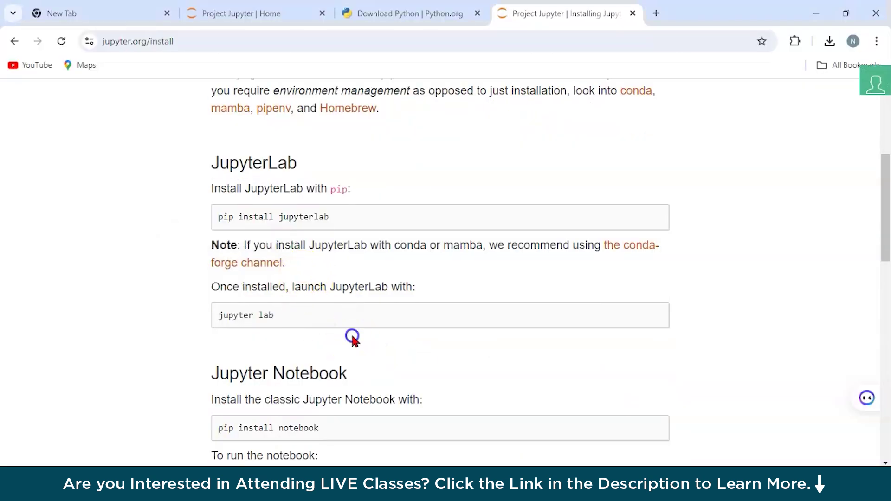
pyautogui.scroll(1, 352, 338)
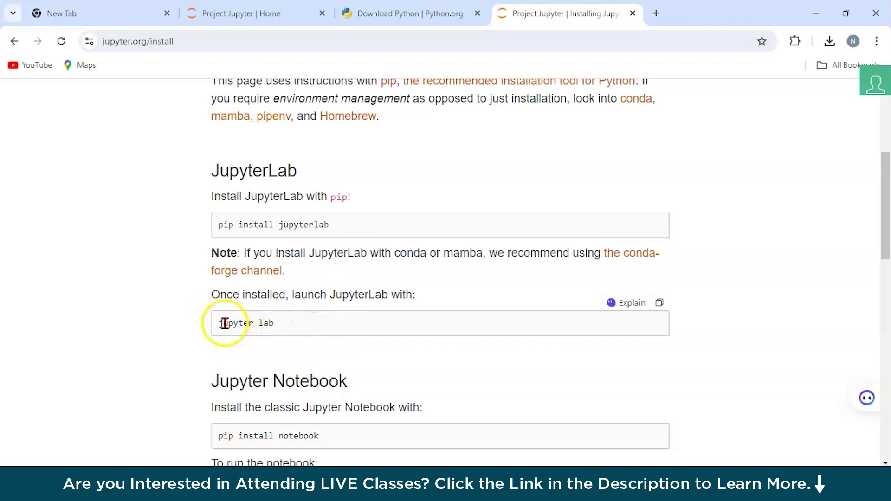
pyautogui.scroll(-1, 225, 328)
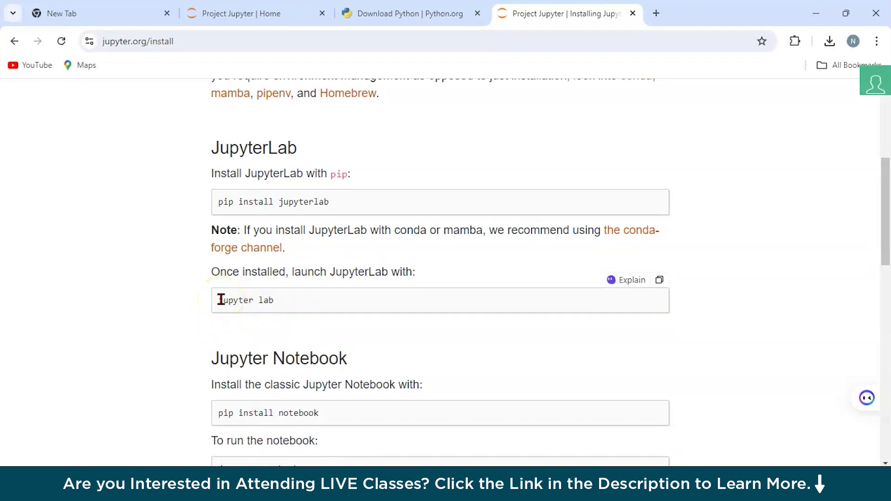
pyautogui.moveTo(221, 299); pyautogui.dragTo(278, 302)
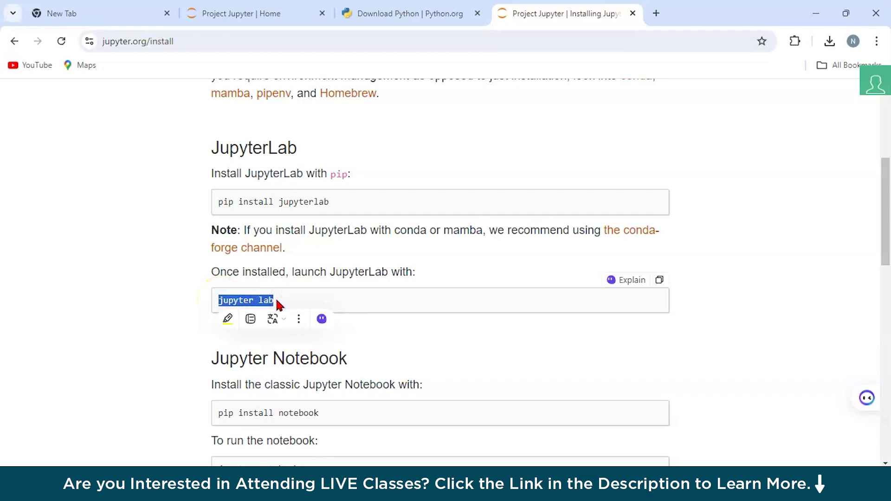
pyautogui.click(576, 485)
pyautogui.click(653, 415)
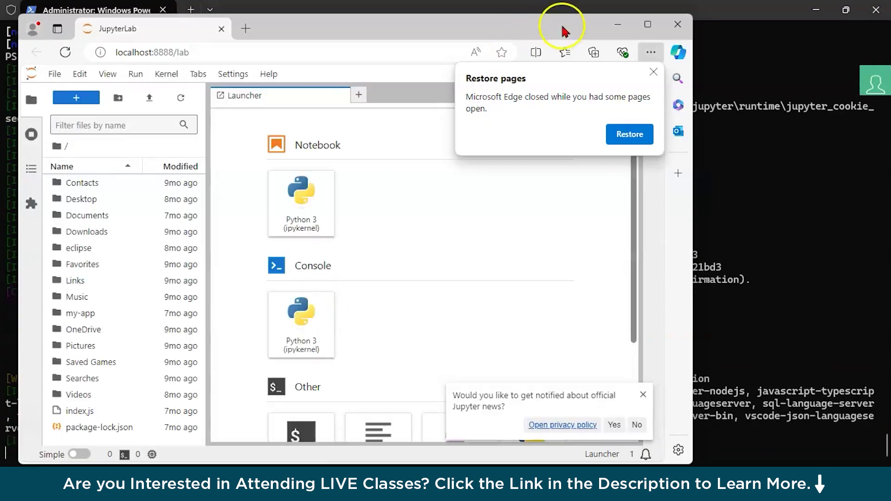
# Maximize the JupyterLab window and create a new notebook with the Python 3 kernel
pyautogui.click(644, 24)
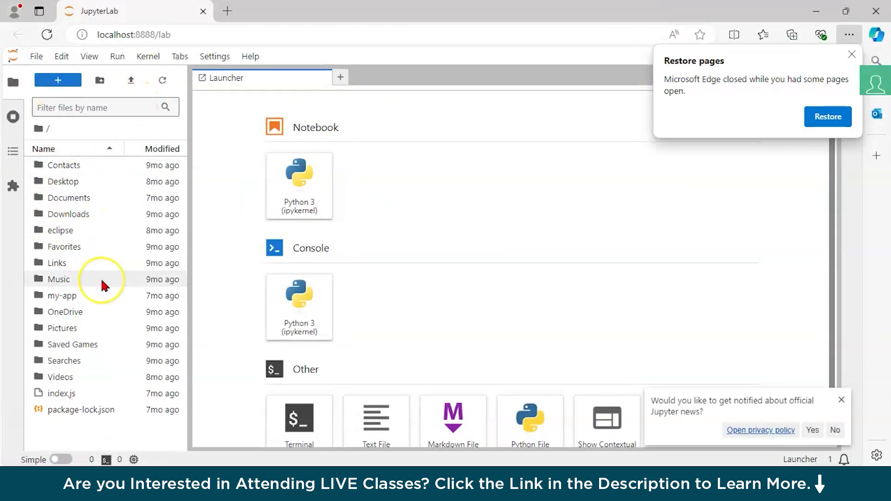
pyautogui.click(32, 56)
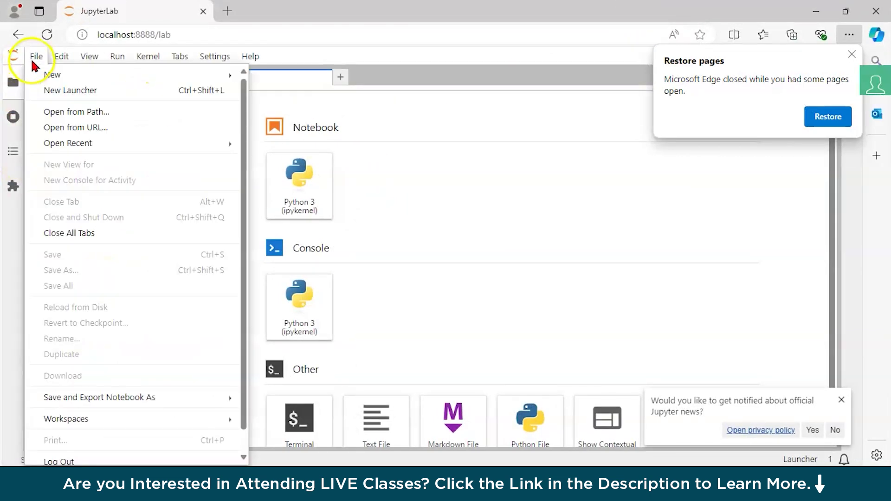
pyautogui.moveTo(49, 82)
pyautogui.click(245, 89)
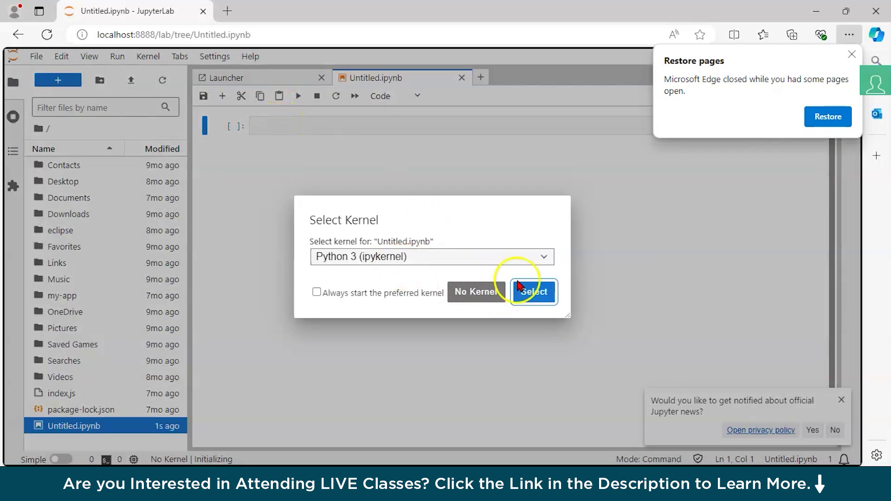
pyautogui.click(534, 293)
# Enter 3+5 in the first cell and run it, producing 8
pyautogui.click(313, 135)
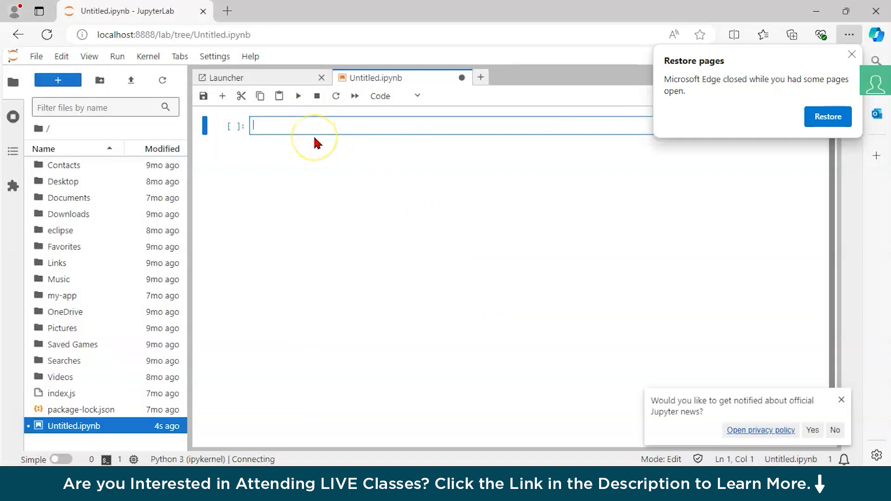
pyautogui.click(852, 54)
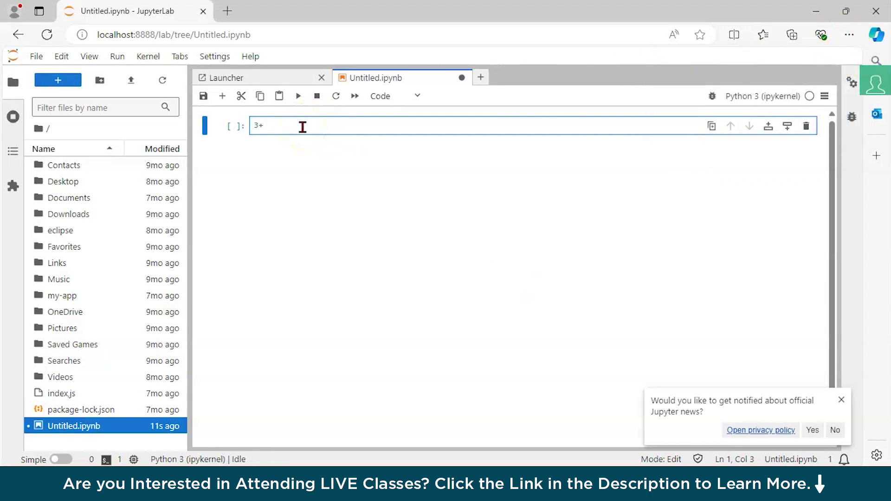
pyautogui.click(299, 97)
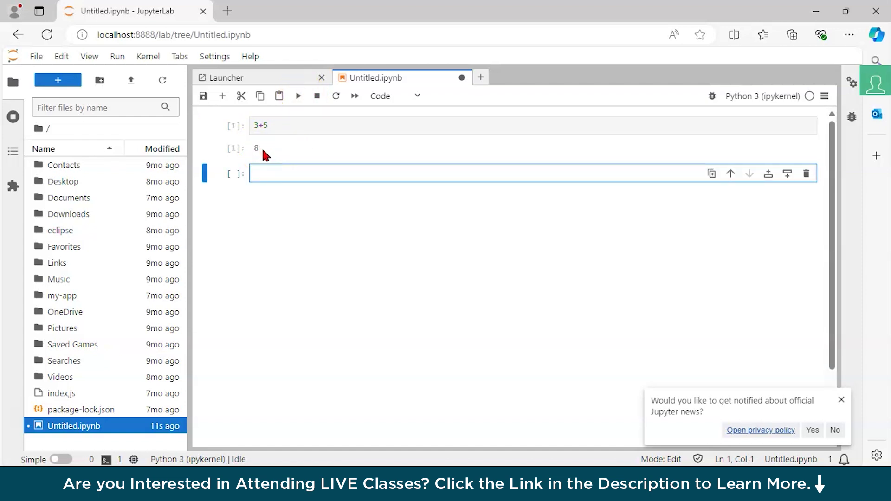
pyautogui.moveTo(295, 203)
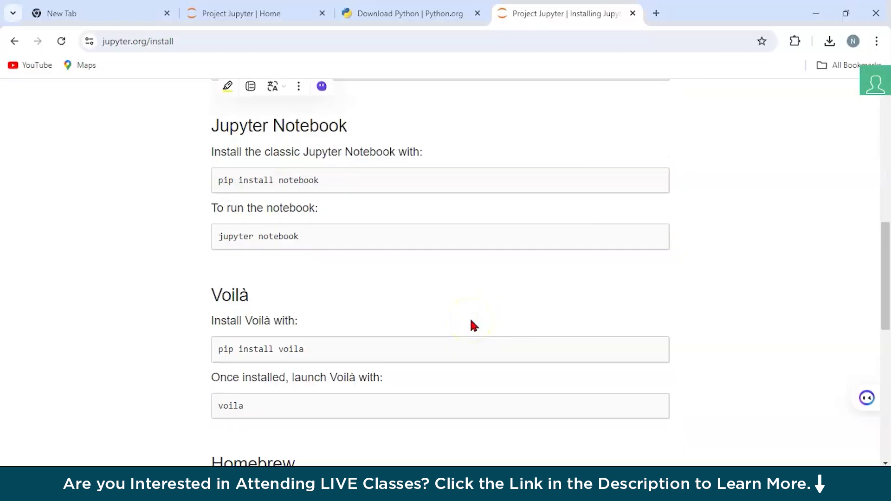
# Return to jupyter.org's Installing Jupyter page and review the pip install jupyterlab instructions
pyautogui.scroll(1, 470, 318)
pyautogui.scroll(2, 471, 324)
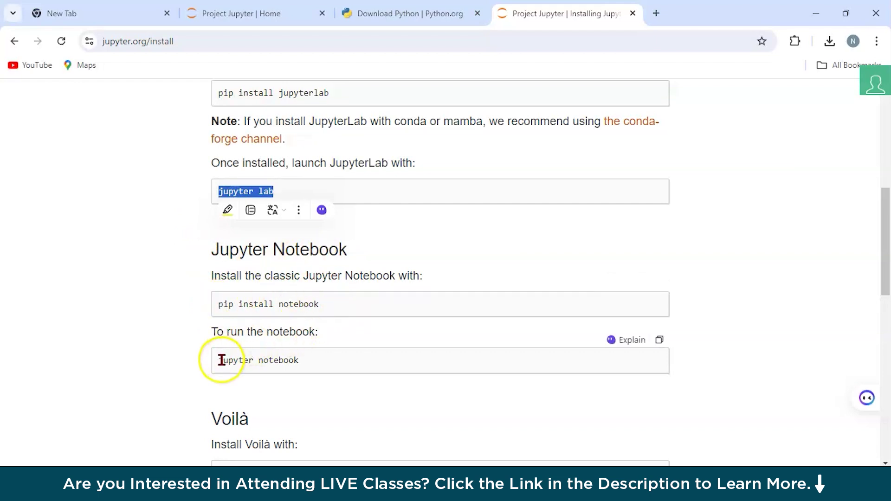
pyautogui.moveTo(222, 360); pyautogui.dragTo(288, 362)
pyautogui.scroll(-1, 291, 366)
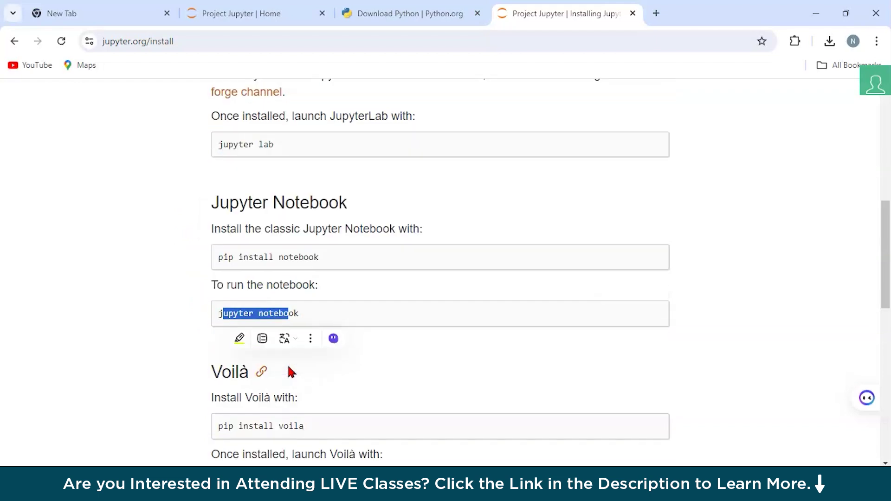
pyautogui.scroll(-3, 291, 371)
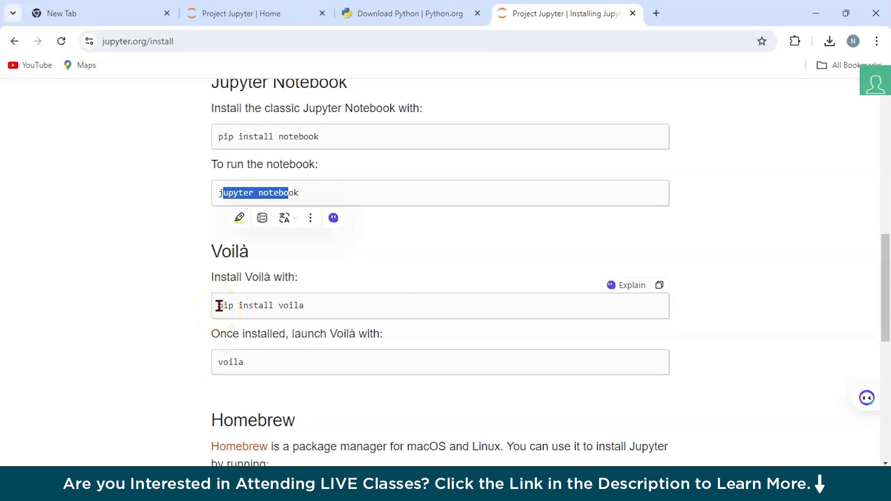
pyautogui.scroll(-1, 258, 366)
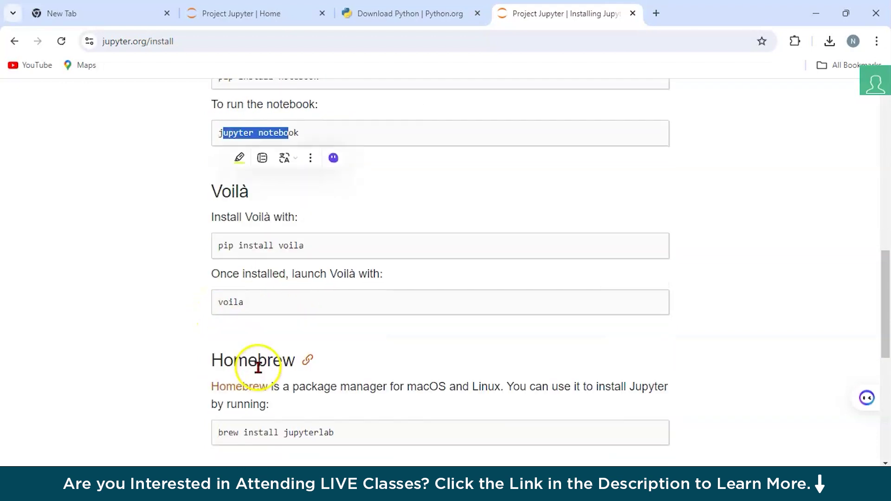
pyautogui.scroll(-3, 243, 306)
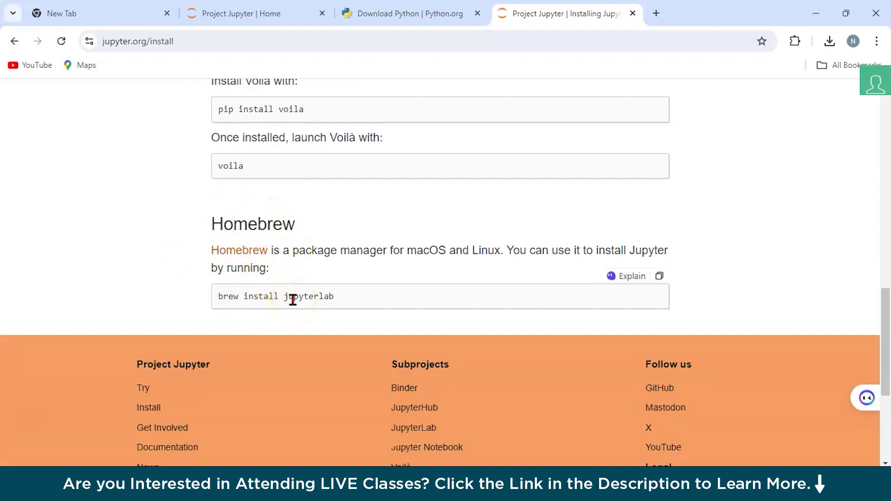
pyautogui.click(426, 251)
pyautogui.scroll(15, 414, 257)
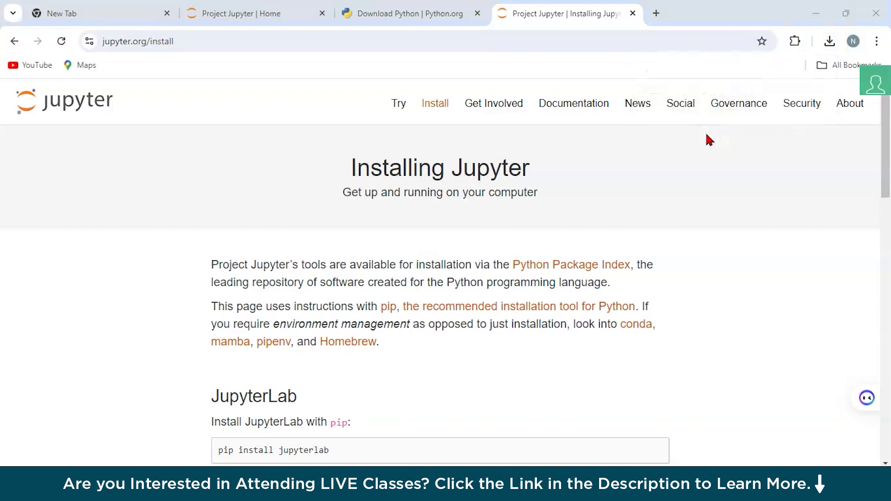
# Search 'anaconda download for windows' in a new tab and reach Anaconda's Distribution download page
pyautogui.click(656, 14)
pyautogui.write('a')
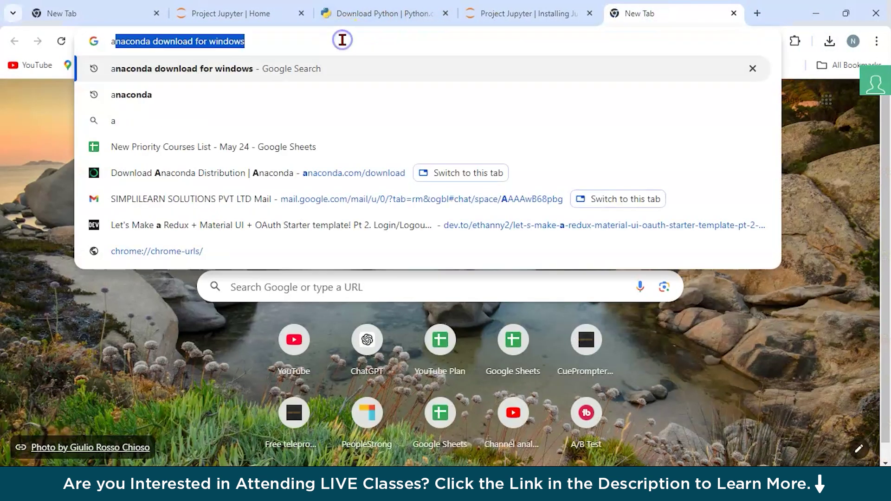
pyautogui.write('na')
pyautogui.press('Return')
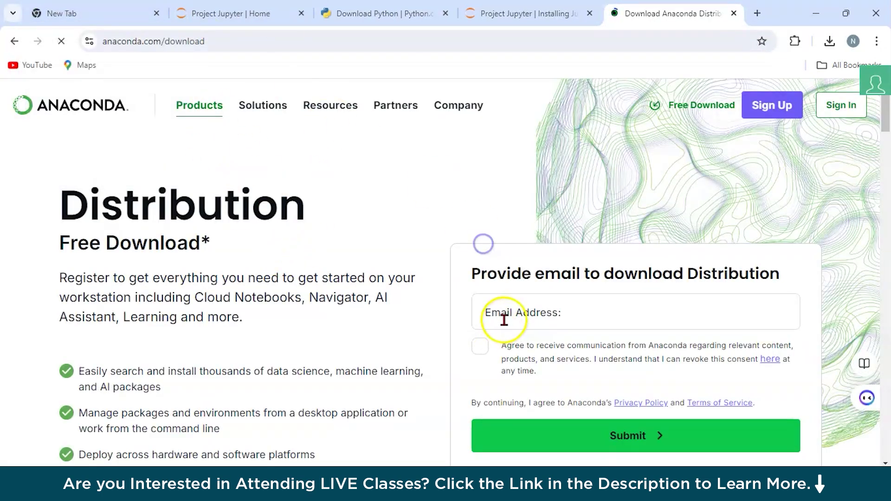
pyautogui.scroll(-1, 507, 317)
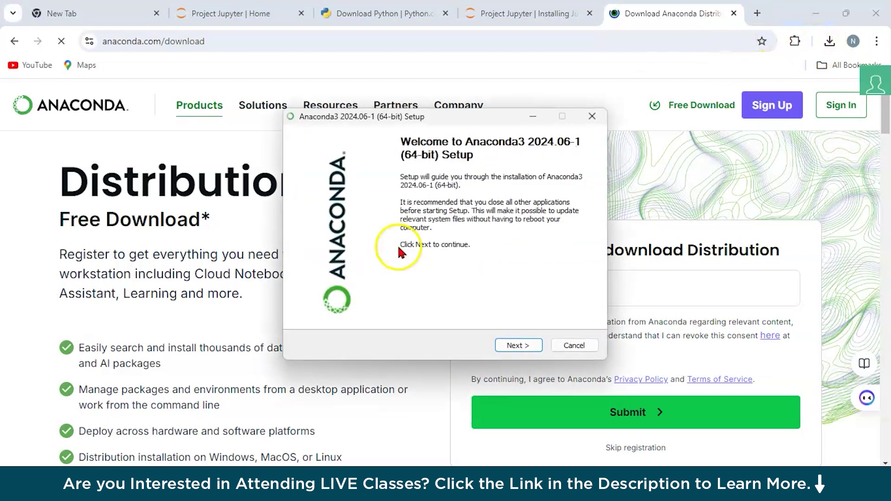
# Accept the Anaconda3 2024.06-1 license and install it for just this user at the default location
pyautogui.click(516, 345)
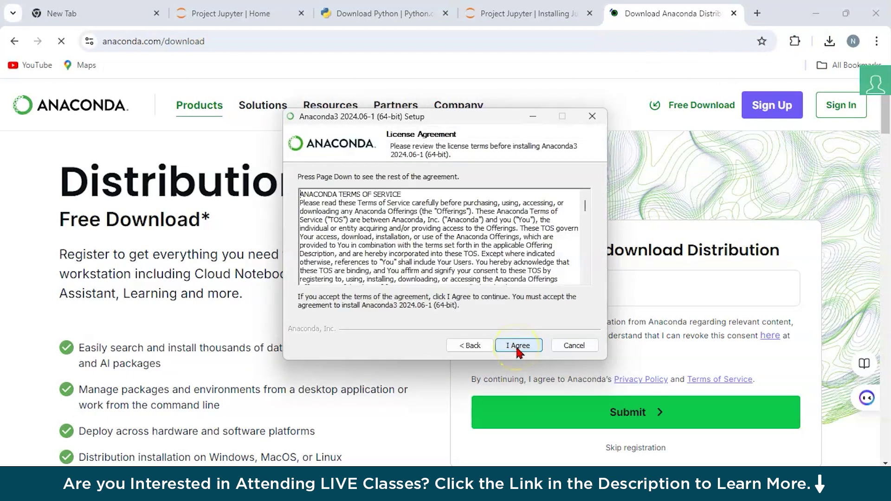
pyautogui.click(519, 347)
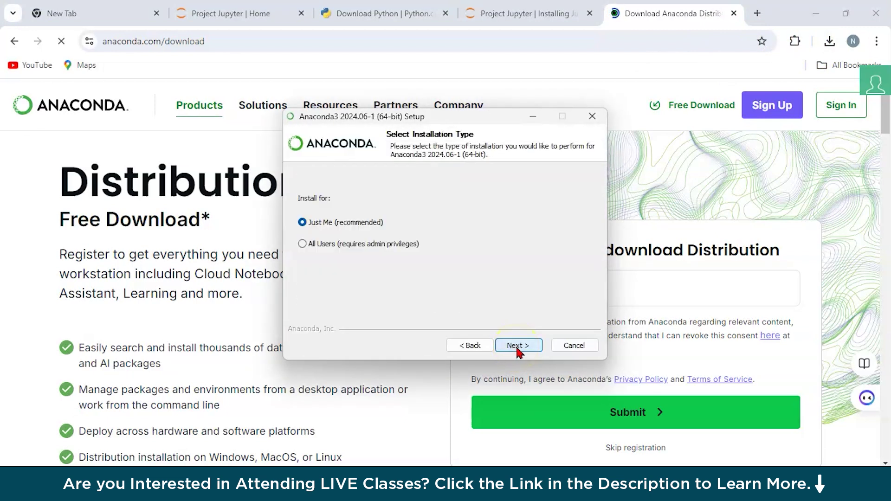
pyautogui.click(517, 347)
pyautogui.click(517, 347)
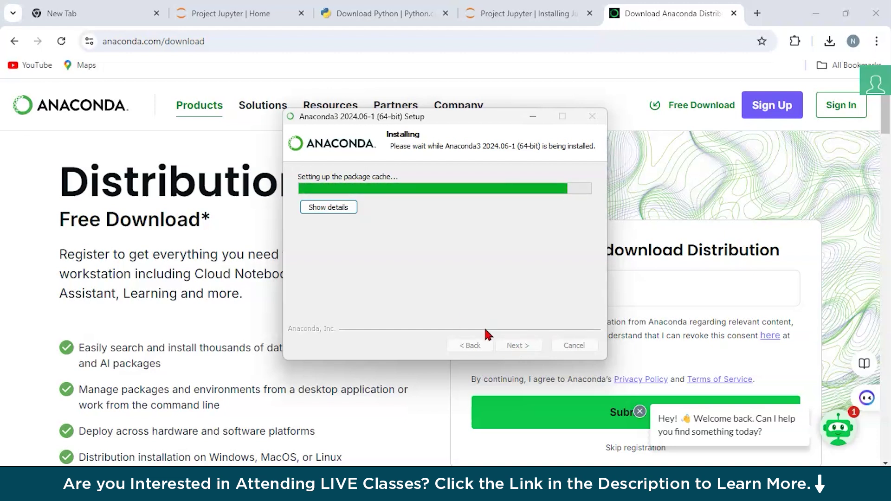
# Step through the completion and cloud notebooks pages and finish the Anaconda setup
pyautogui.click(790, 288)
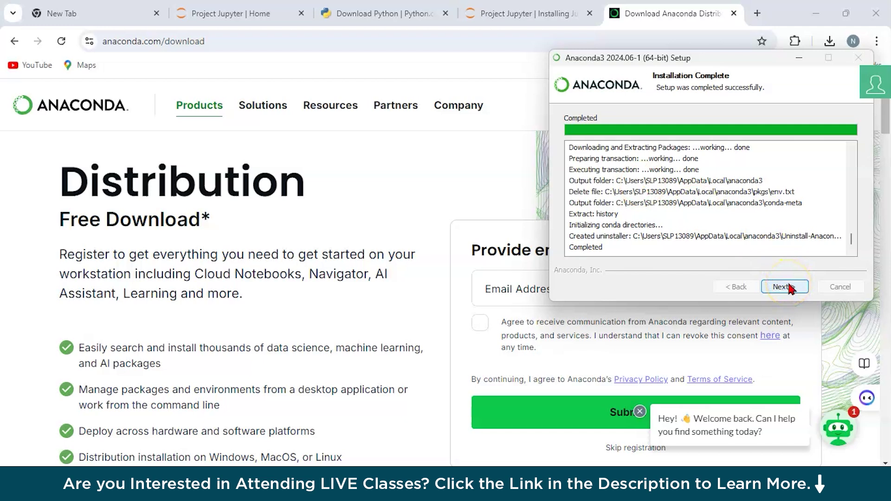
pyautogui.click(790, 287)
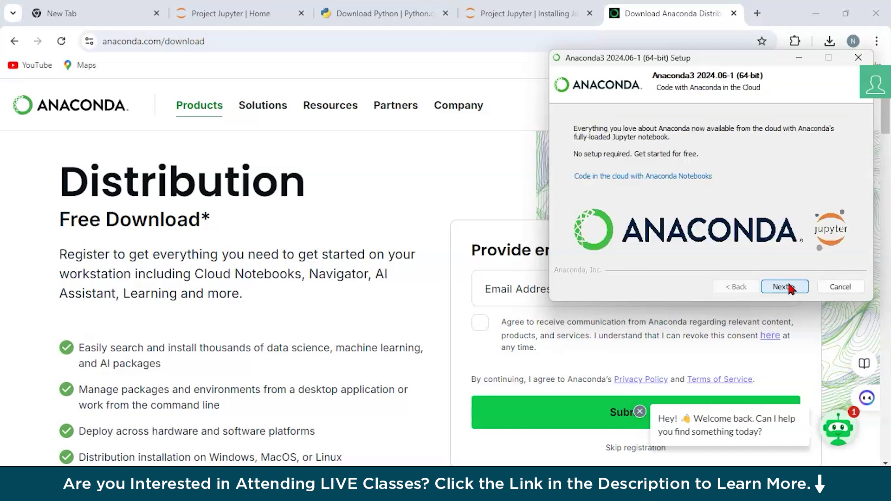
pyautogui.click(790, 287)
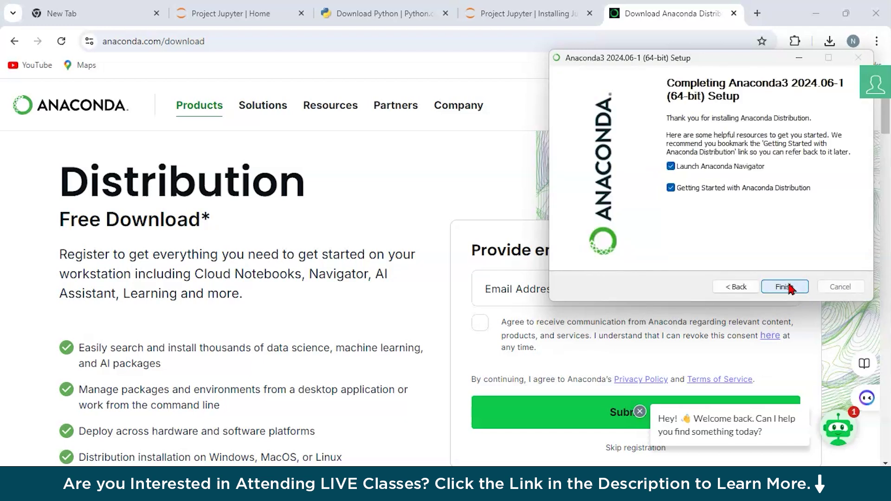
pyautogui.click(791, 288)
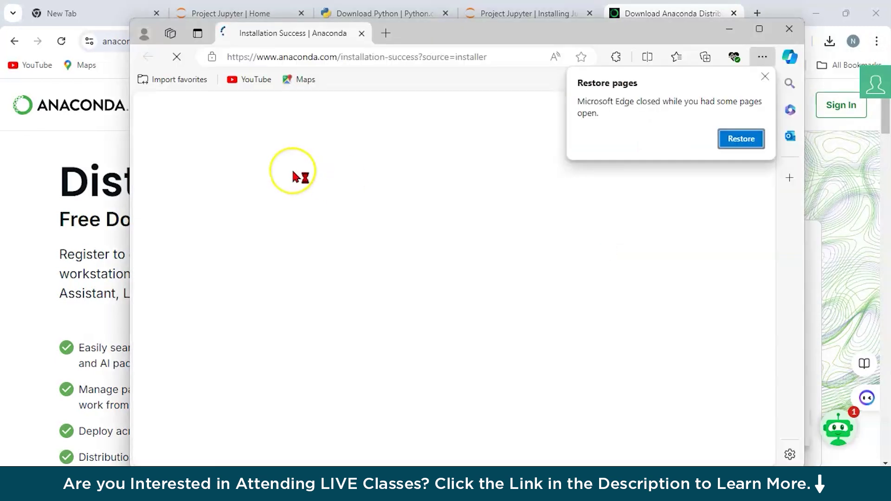
# Dismiss Edge's restore pages prompt and minimize the installation-success browser window
pyautogui.scroll(-3, 298, 175)
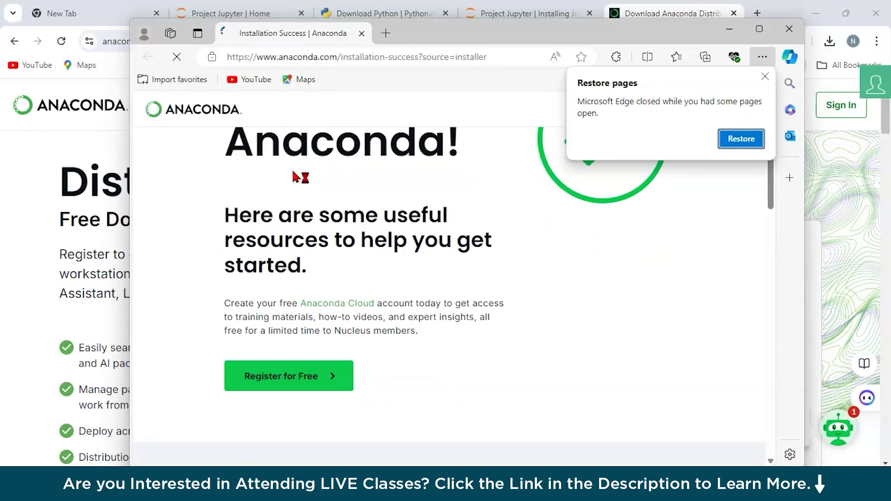
pyautogui.click(769, 77)
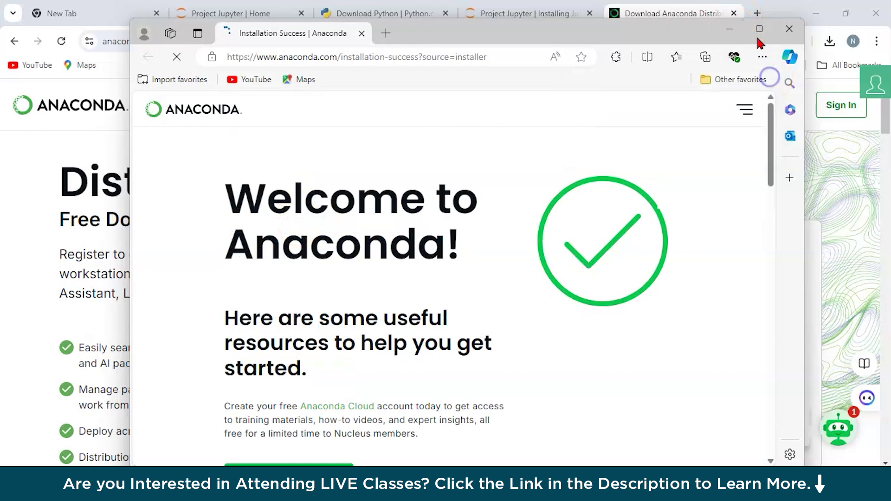
pyautogui.click(729, 29)
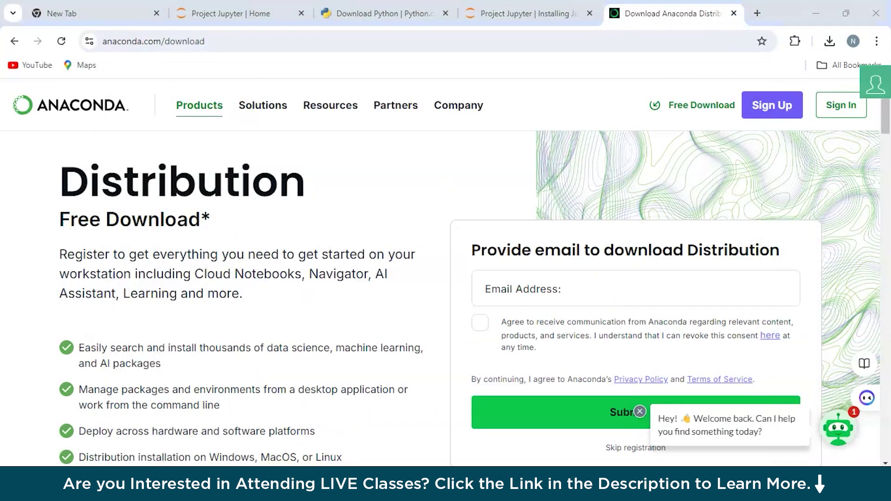
# Search Windows for 'nav' and open the Anaconda Navigator app
pyautogui.press('super+s')
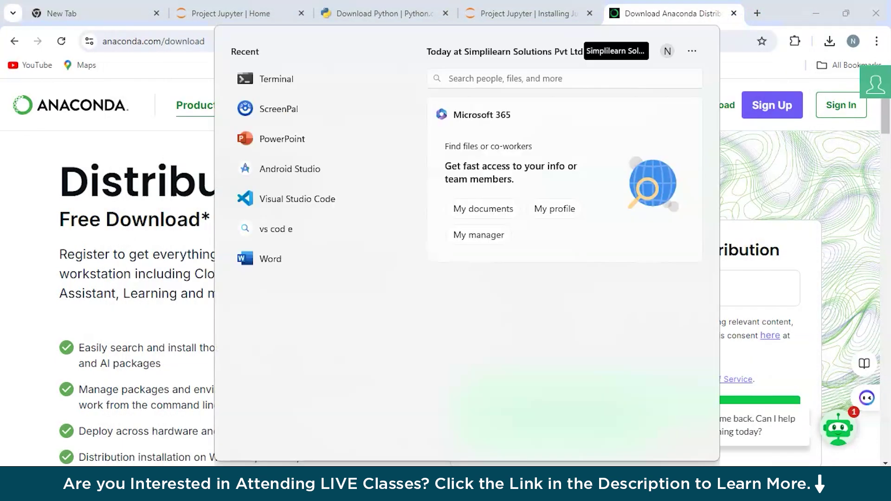
pyautogui.write('anoca')
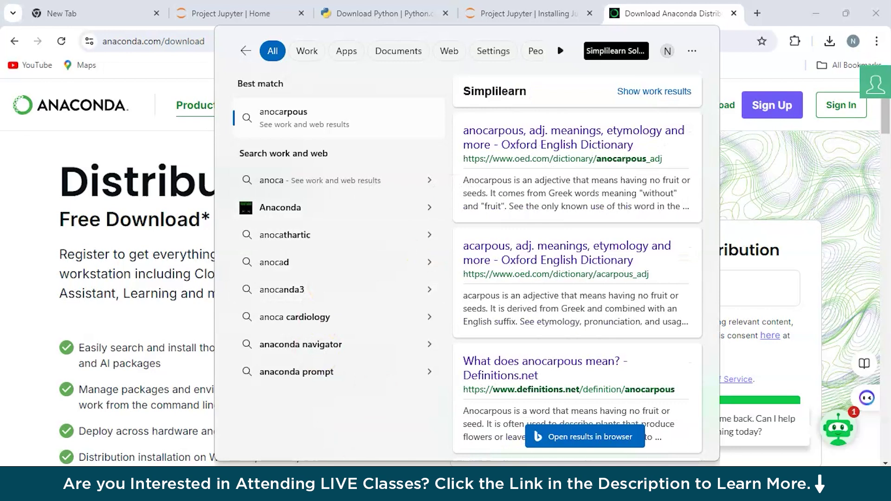
pyautogui.press('BackSpace')
pyautogui.write('nda')
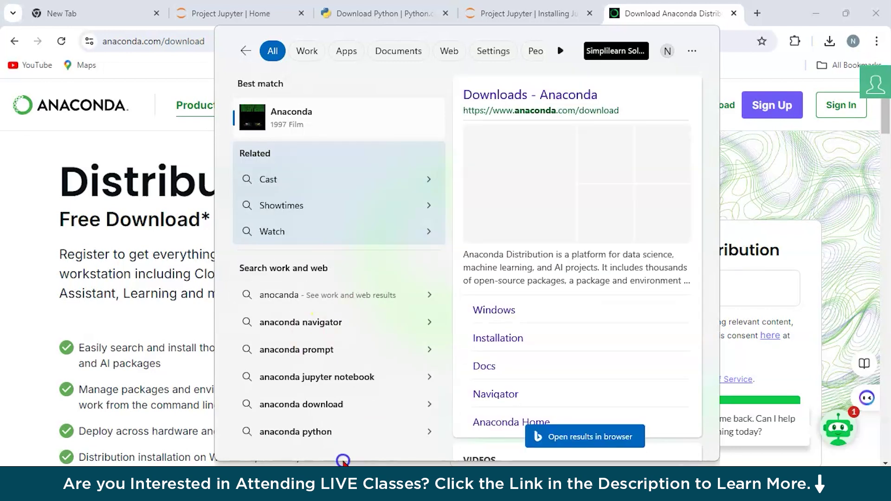
pyautogui.press('BackSpace')
pyautogui.press('BackSpace')
pyautogui.press('BackSpace')
pyautogui.press('BackSpace')
pyautogui.press('BackSpace')
pyautogui.press('BackSpace')
pyautogui.press('BackSpace')
pyautogui.press('BackSpace')
pyautogui.write('nav')
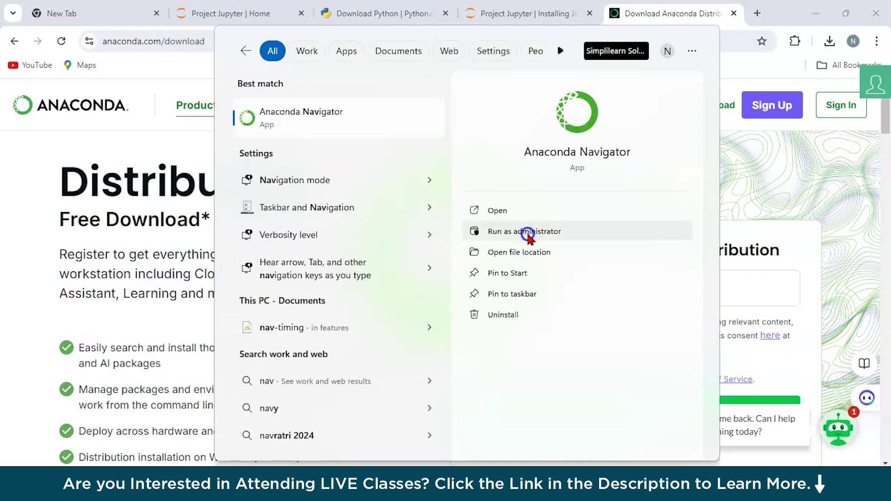
pyautogui.click(489, 212)
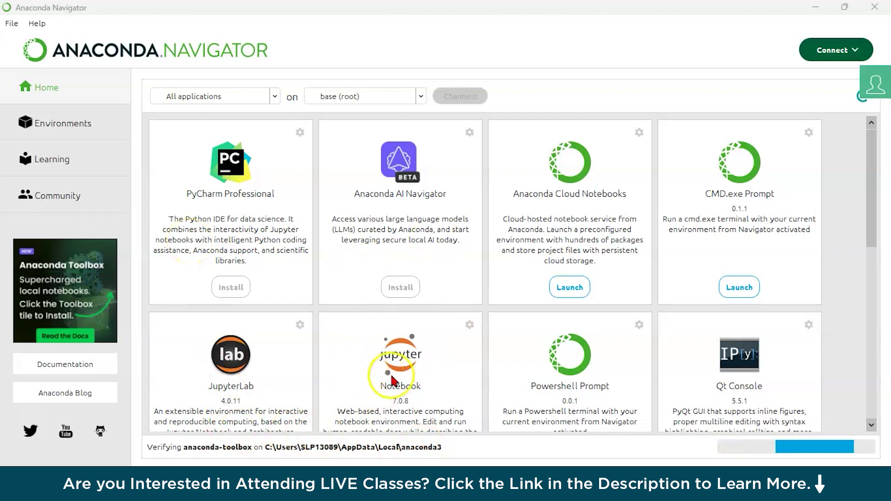
# Launch Jupyter Notebook from its tile on the Navigator Home page
pyautogui.scroll(-10, 387, 381)
pyautogui.scroll(10, 388, 378)
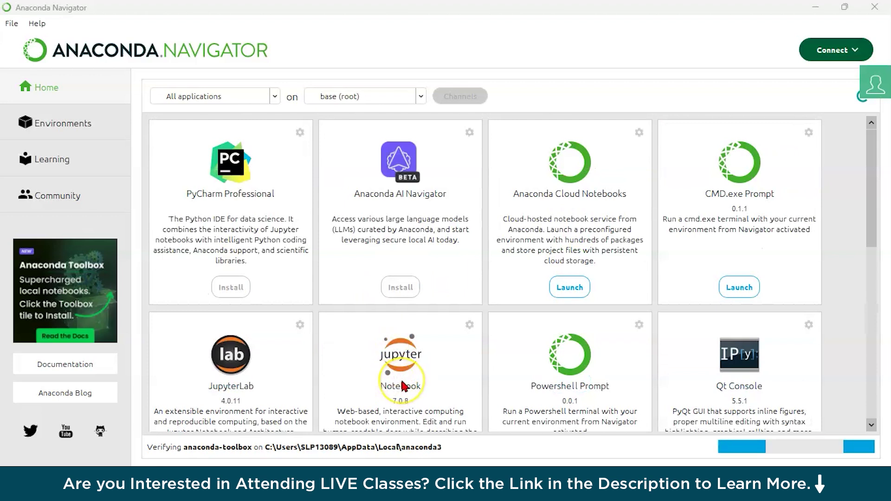
pyautogui.scroll(-5, 403, 385)
pyautogui.scroll(3, 560, 349)
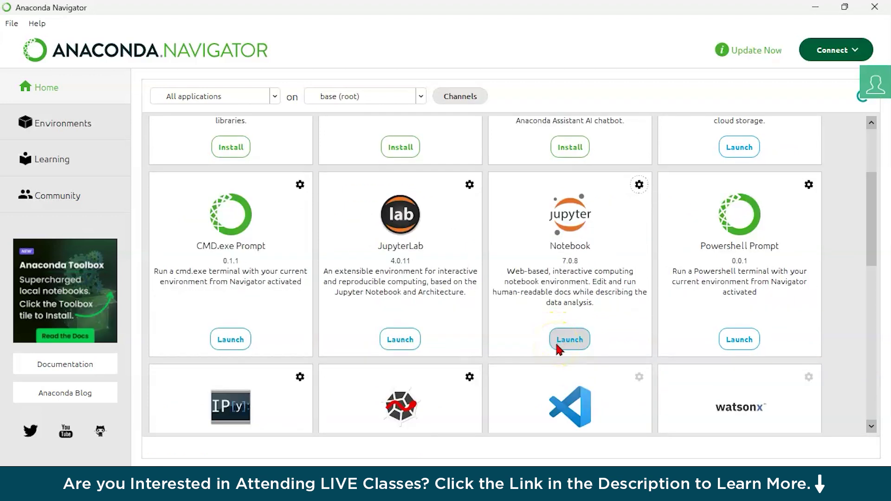
pyautogui.click(569, 340)
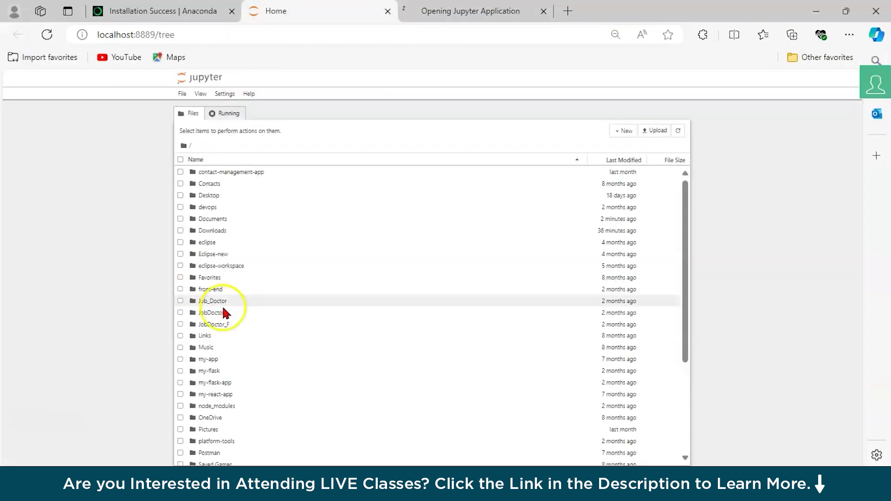
# Create a new Untitled notebook from the Jupyter file browser's New menu
pyautogui.scroll(-2, 264, 252)
pyautogui.scroll(2, 267, 252)
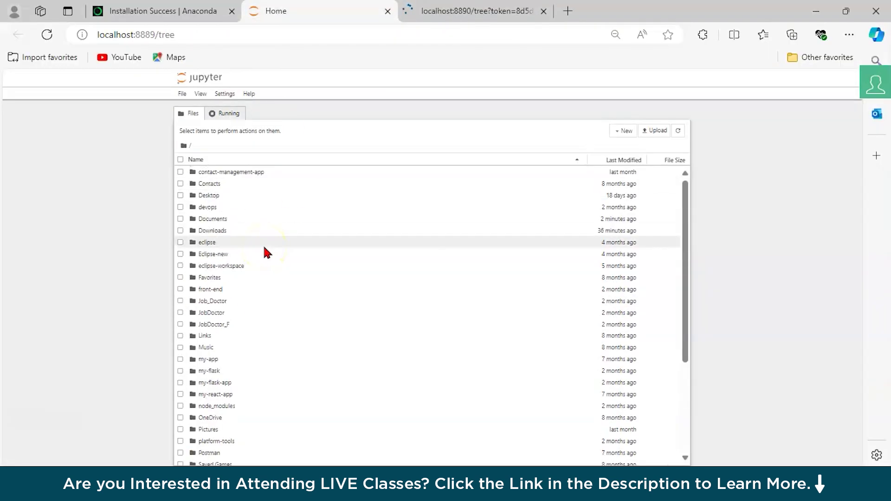
pyautogui.click(627, 134)
pyautogui.click(635, 144)
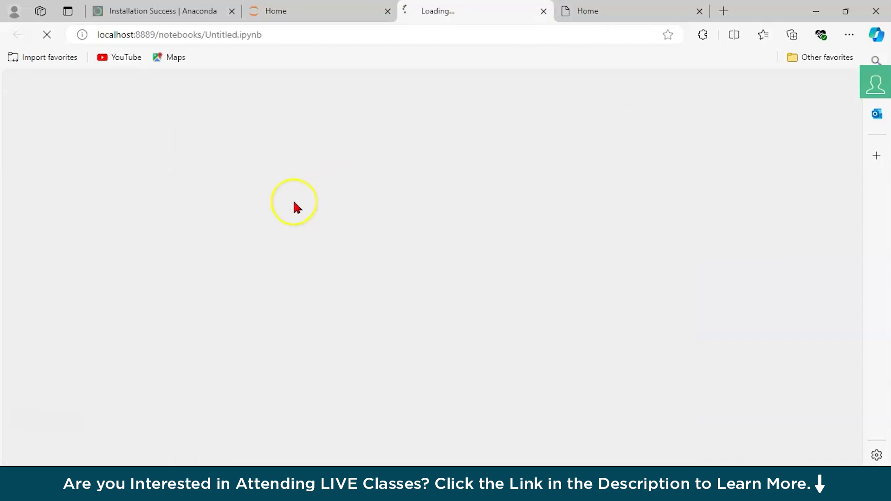